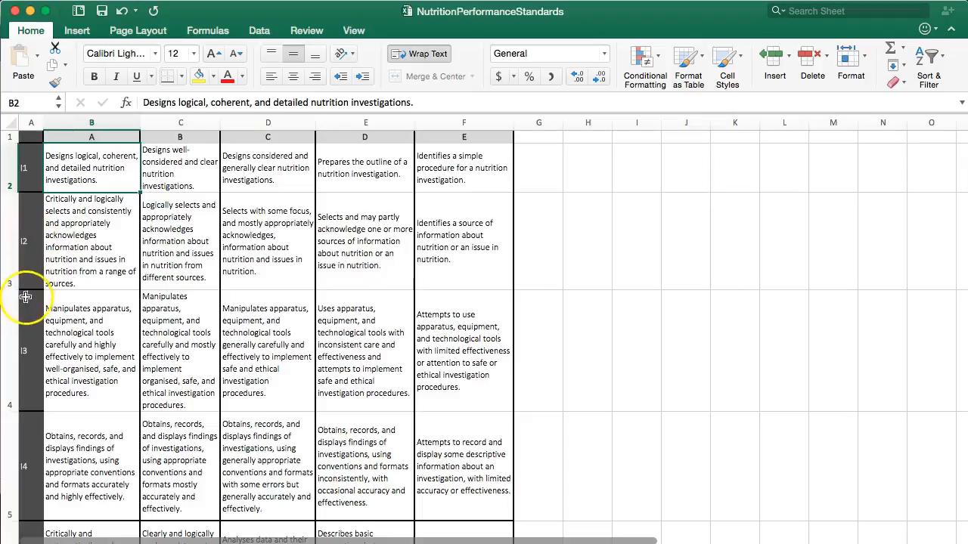
Review the nutrition performance standards in the spreadsheet, from criterion I1 down to KU3 across grades A to E.
scroll(129, 462, down, 3)
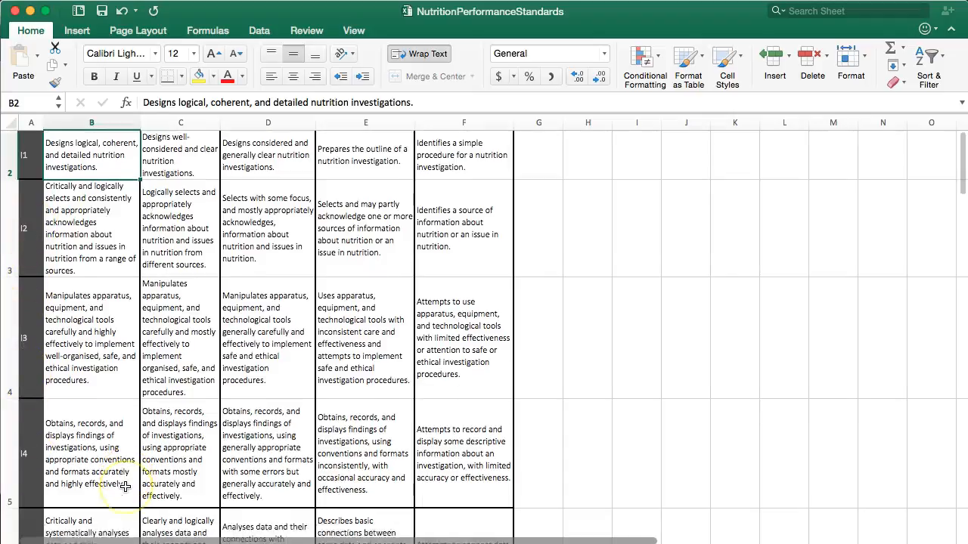
scroll(125, 486, down, 4)
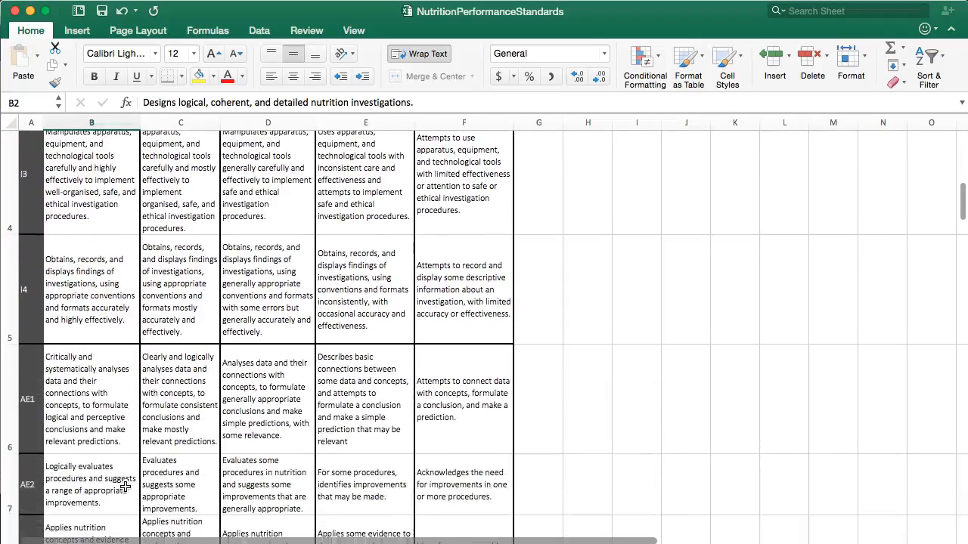
scroll(124, 486, down, 10)
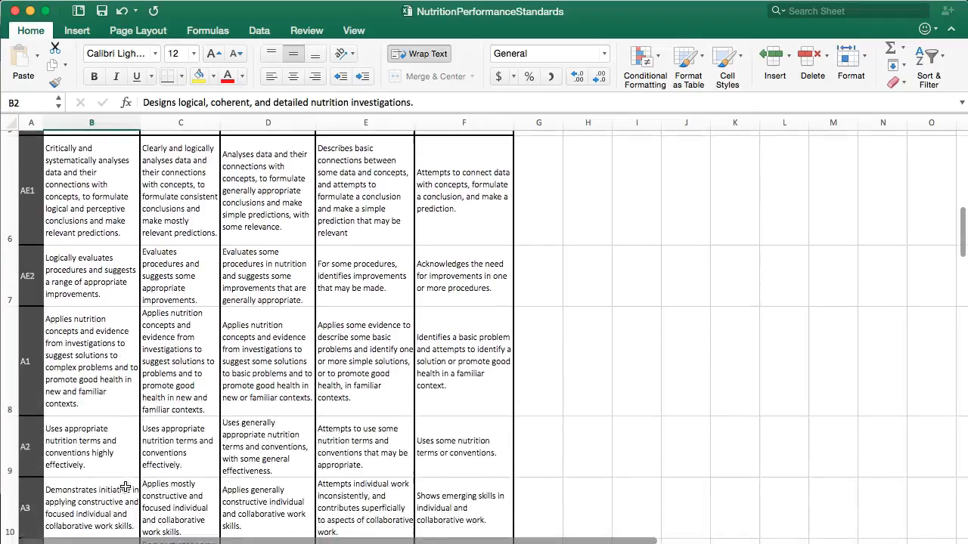
scroll(126, 481, down, 4)
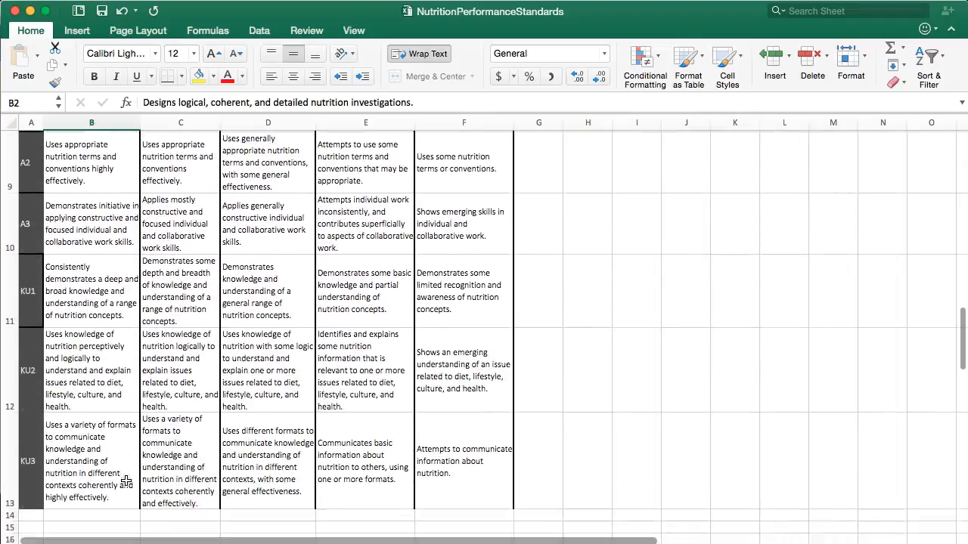
scroll(127, 481, up, 20)
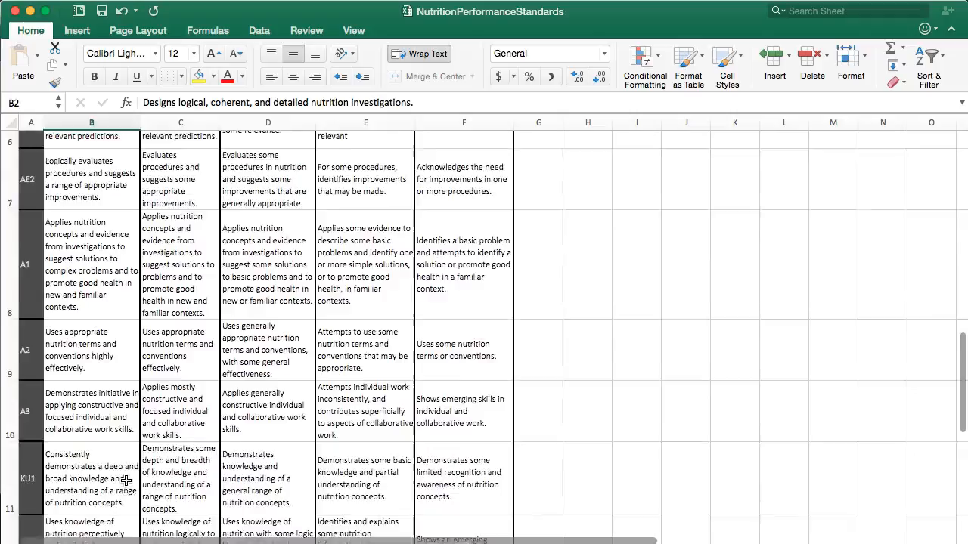
scroll(126, 481, up, 1)
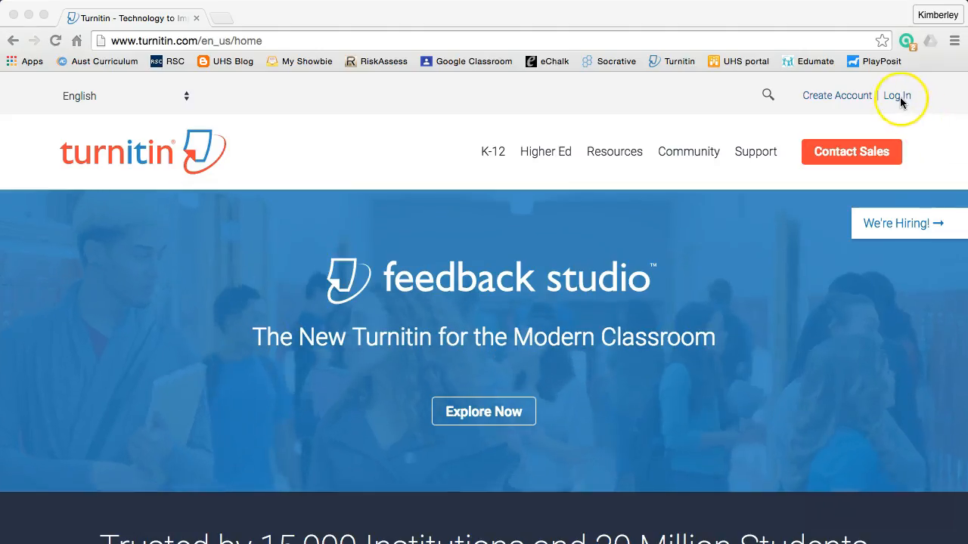
Switch to Turnitin in the browser, log in to the instructor account and open the Stage 2 Nutrition class.
click(898, 96)
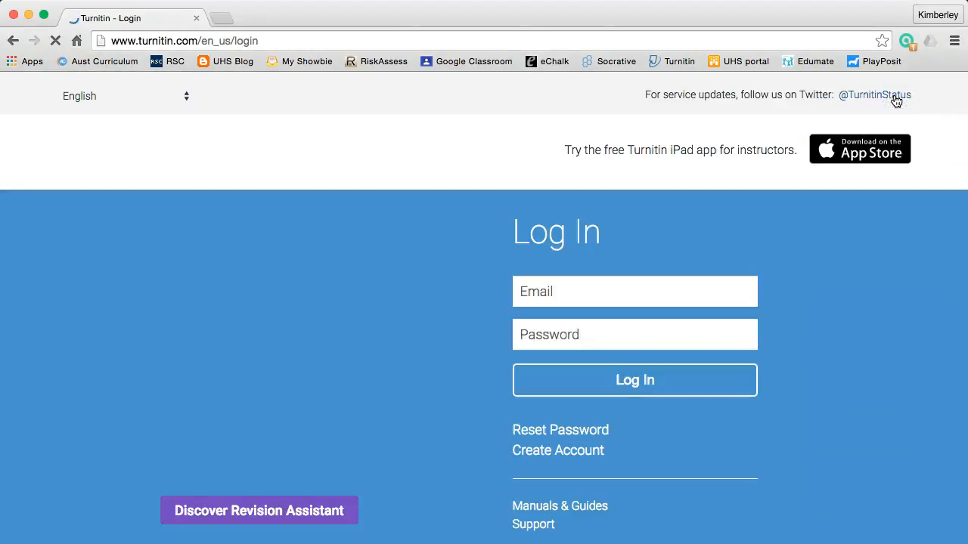
click(664, 381)
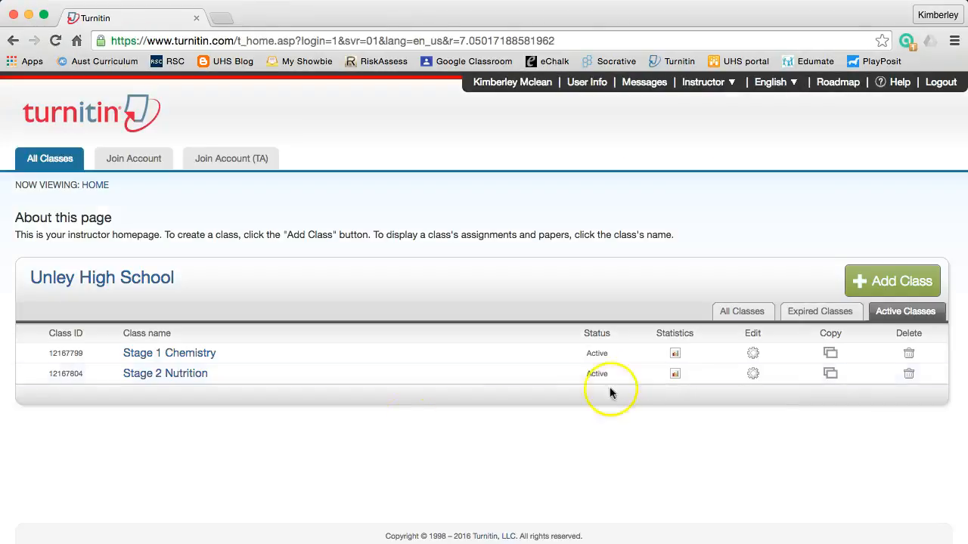
click(193, 377)
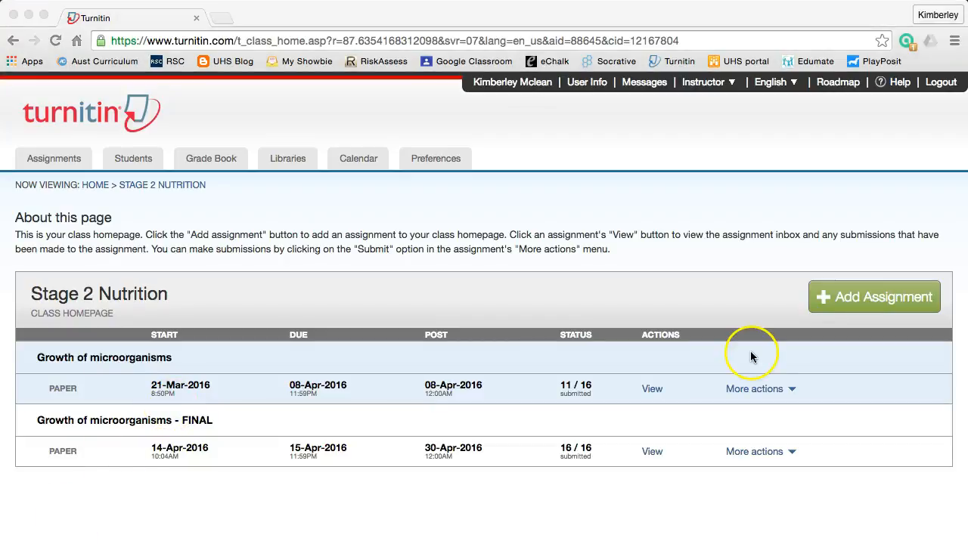
Start a new assignment in the class with Paper Assignment as its type and continue to its settings form.
click(828, 293)
click(830, 295)
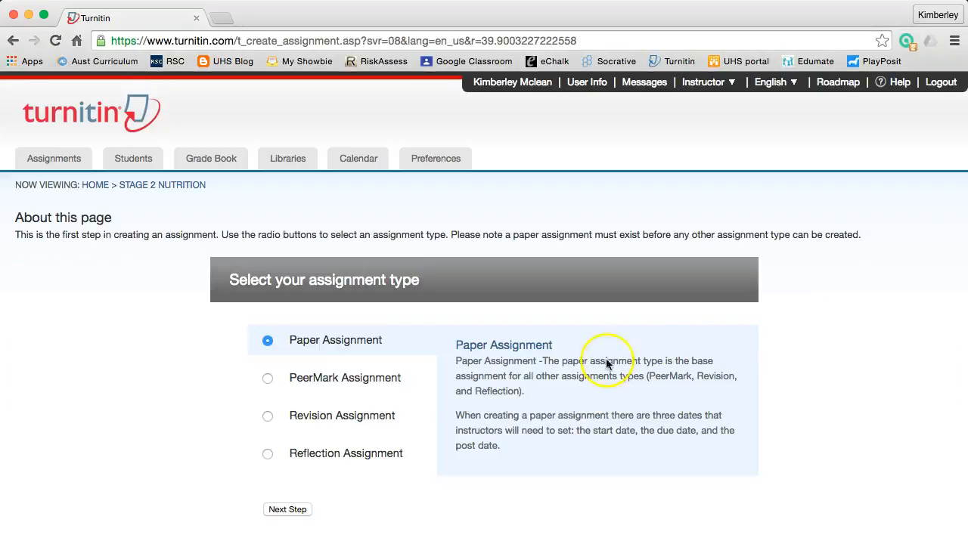
click(269, 343)
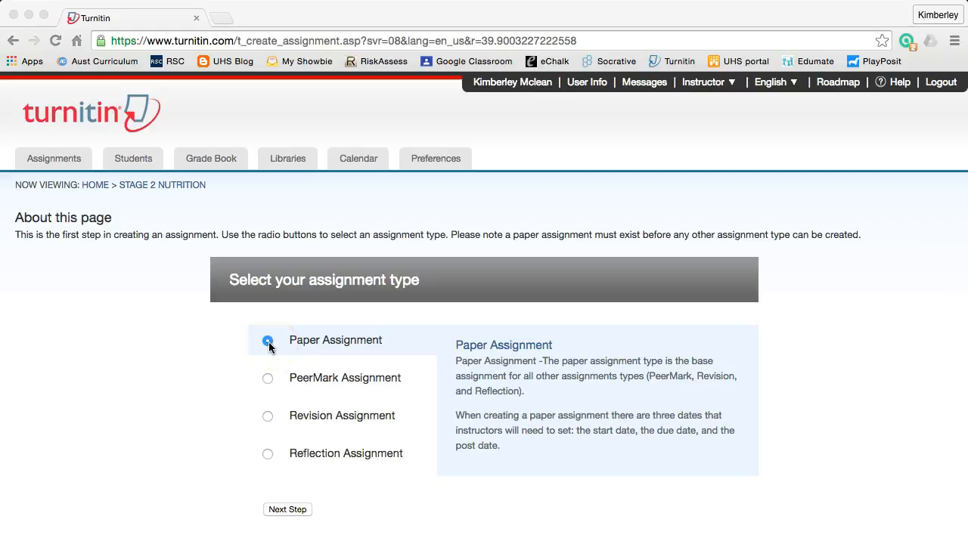
click(268, 344)
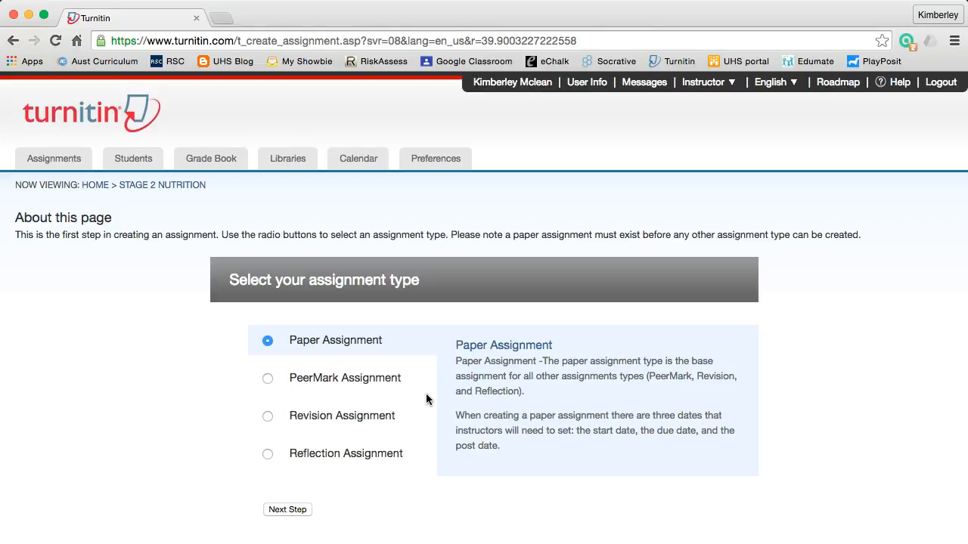
click(269, 415)
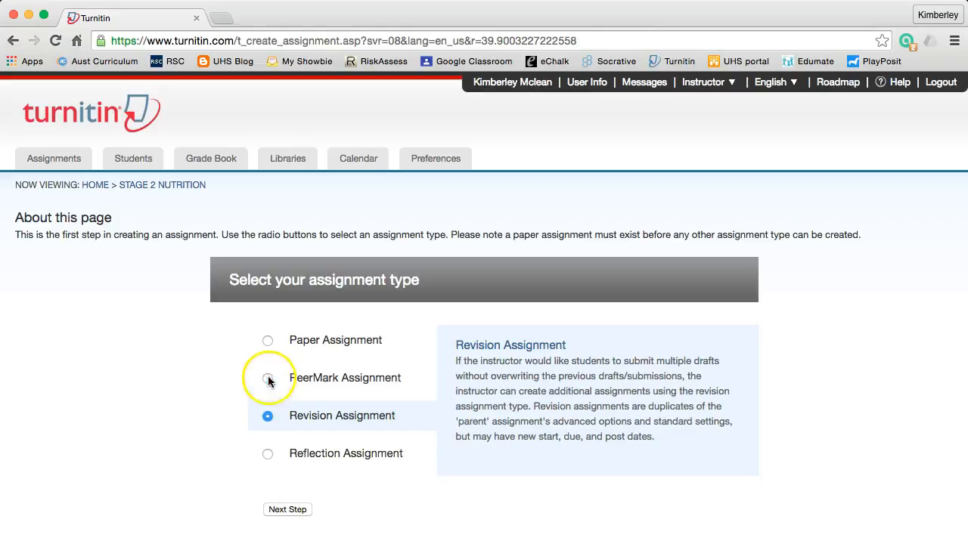
click(267, 343)
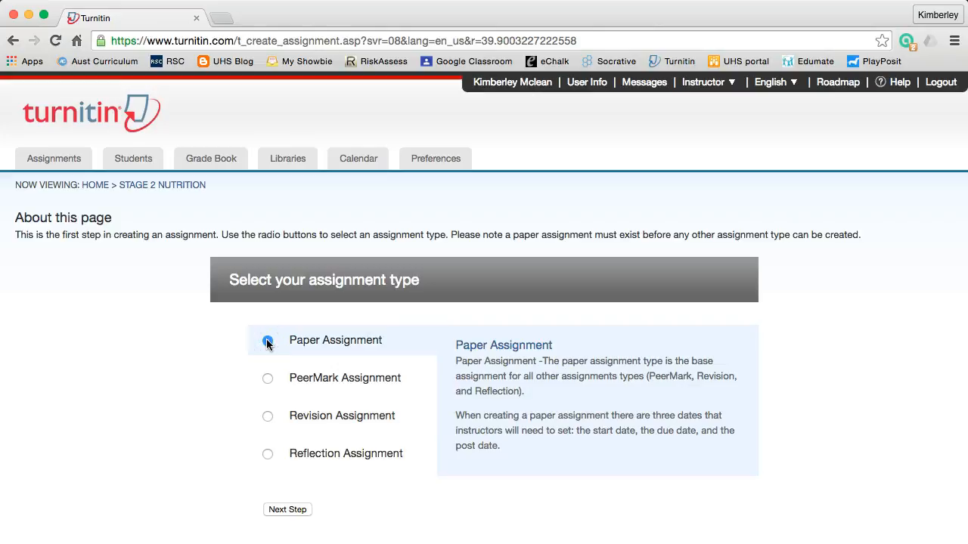
click(284, 510)
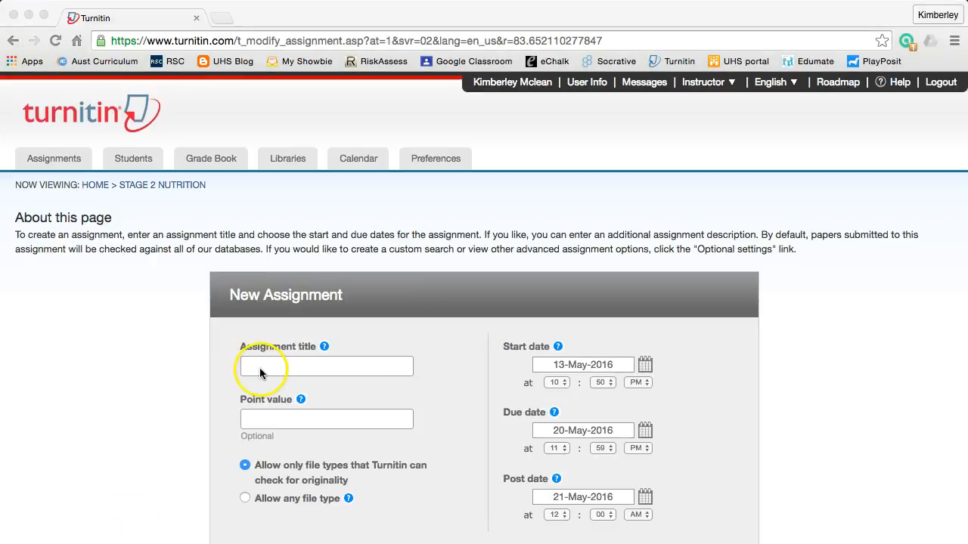
Title the new assignment "Energy of macronutrients practical report".
click(256, 365)
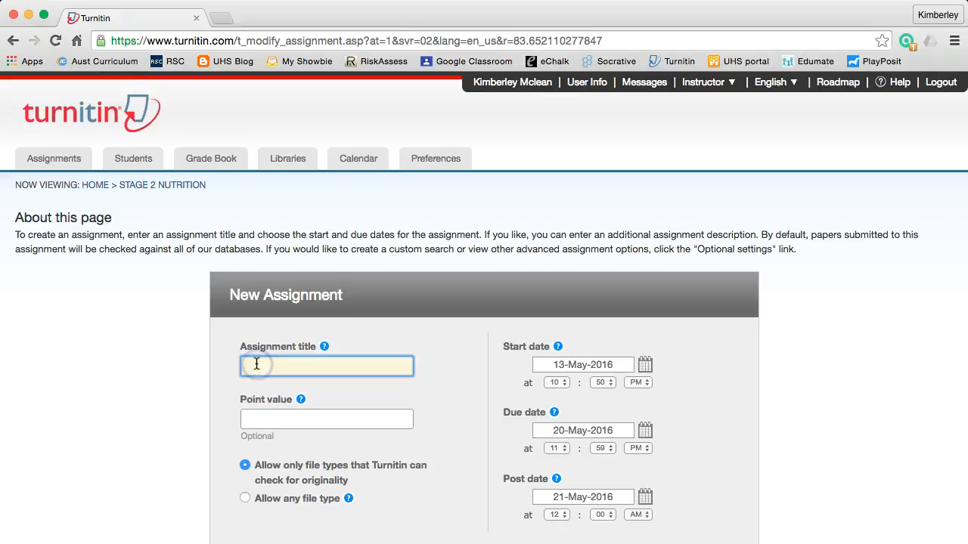
text(Energy cont)
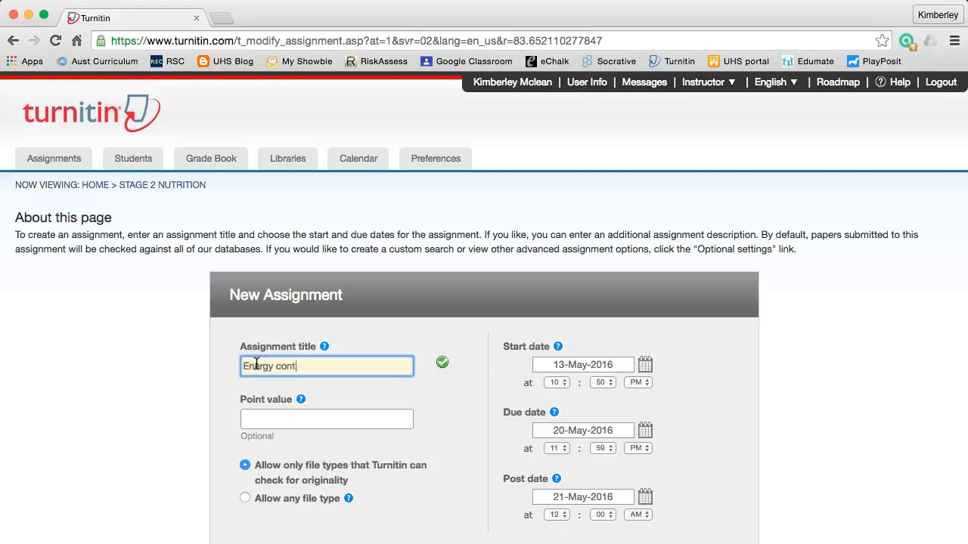
key(BackSpace)
key(BackSpace)
text(of macronutrients practical)
text(report)
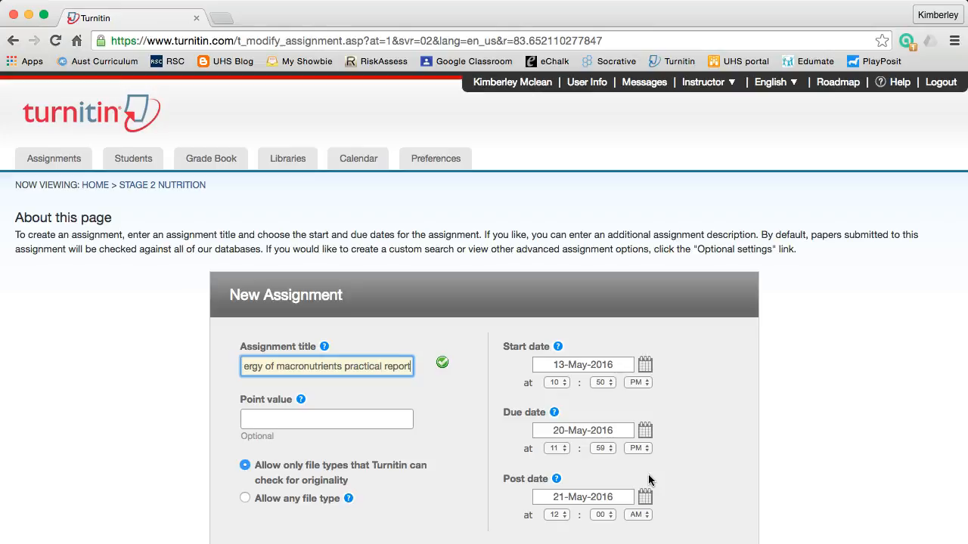
click(113, 499)
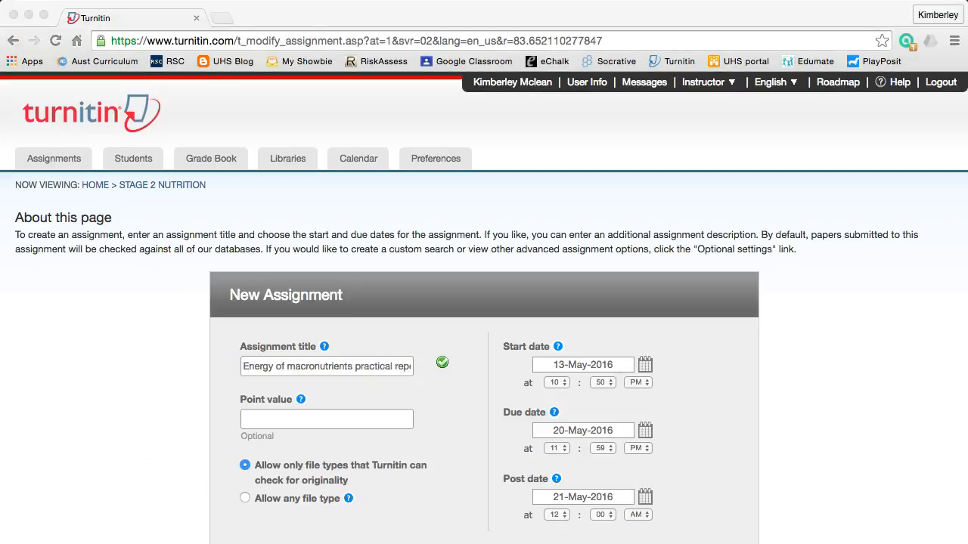
Expand the assignment's optional settings and review the late submission, Originality Report, repository, search and GradeMark rubric options.
scroll(139, 484, down, 5)
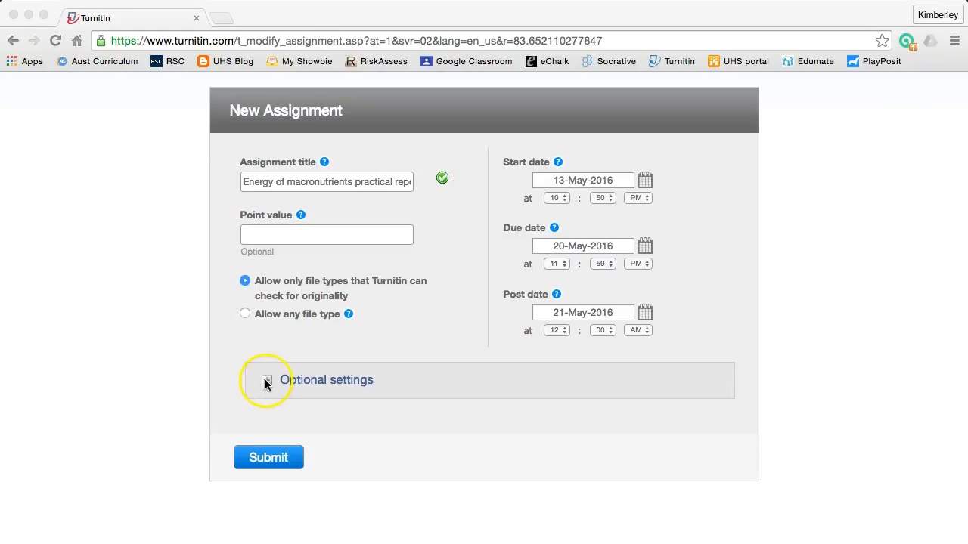
click(266, 383)
click(267, 384)
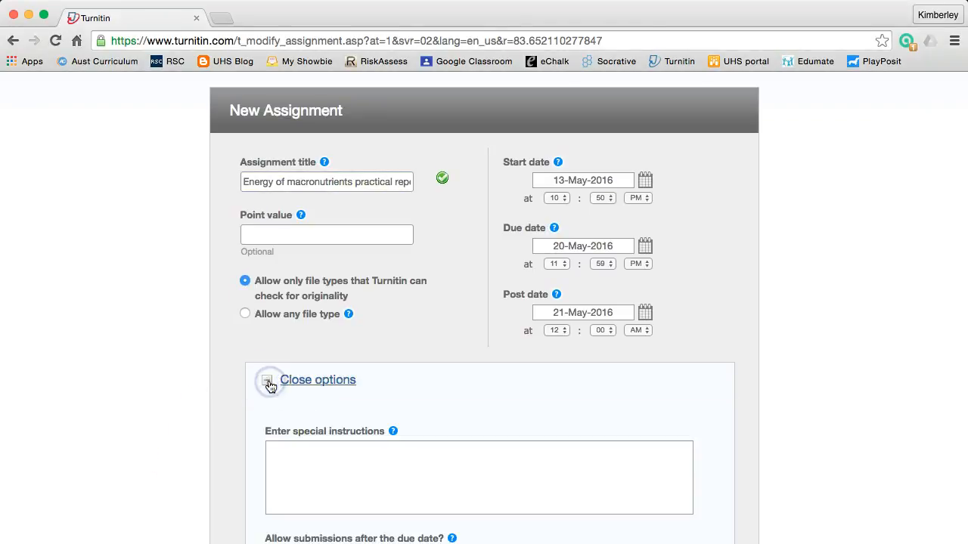
scroll(431, 405, down, 5)
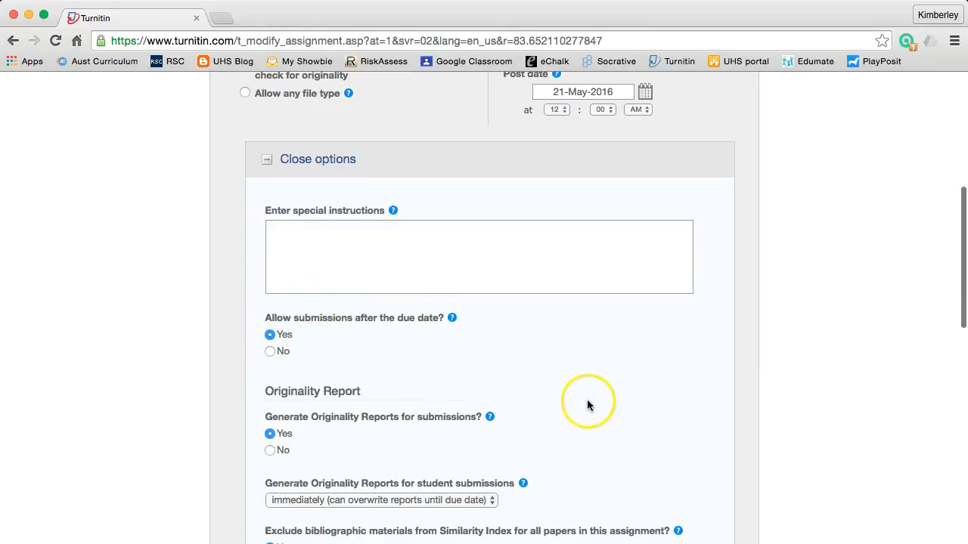
scroll(586, 403, down, 3)
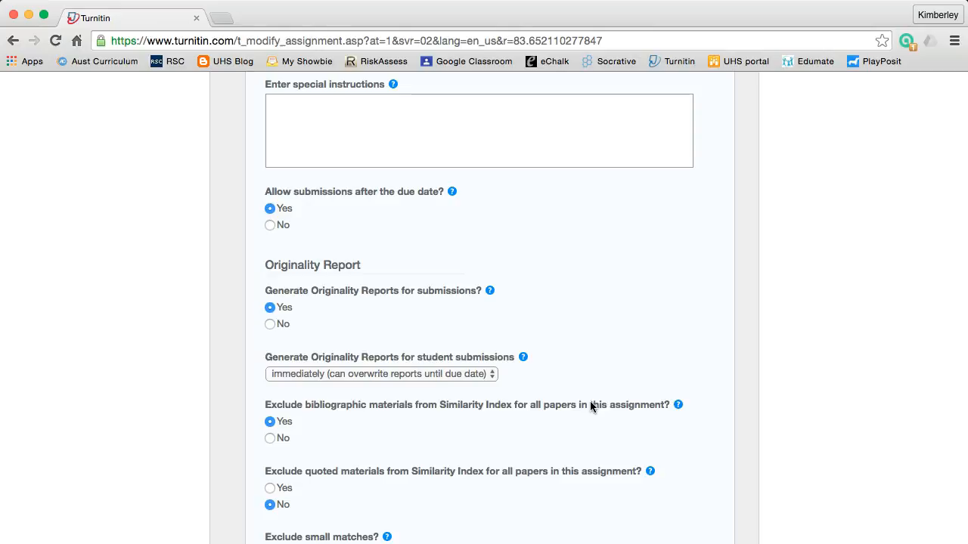
scroll(592, 406, down, 3)
scroll(591, 407, down, 5)
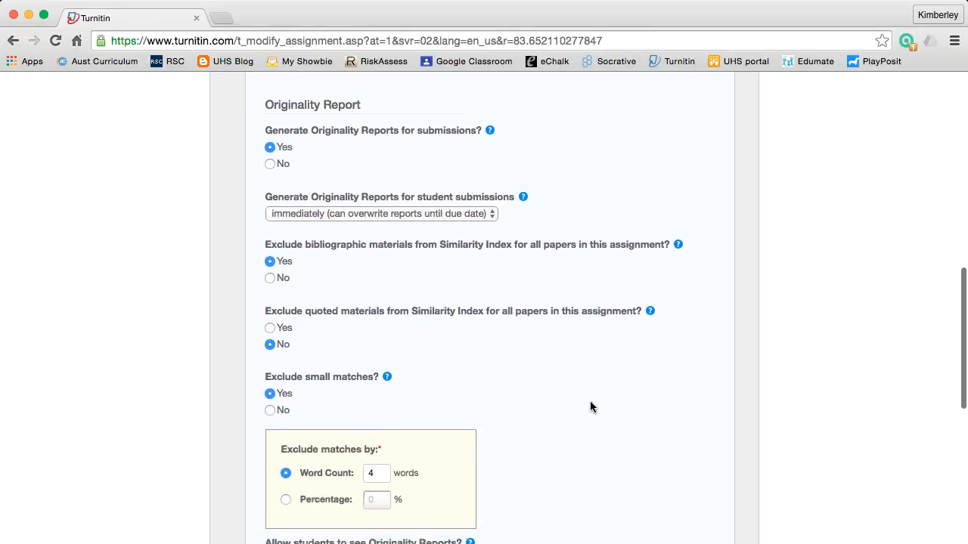
scroll(591, 406, down, 3)
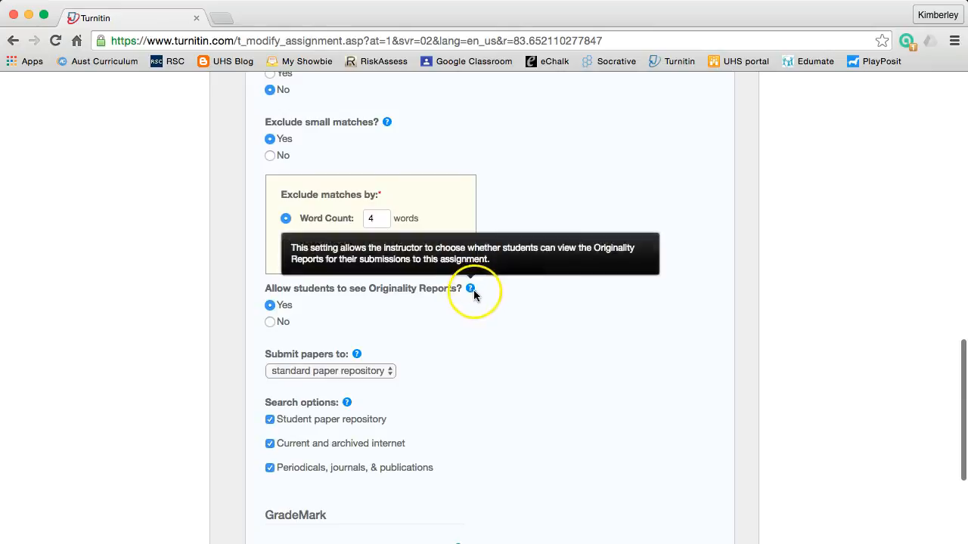
scroll(495, 361, down, 4)
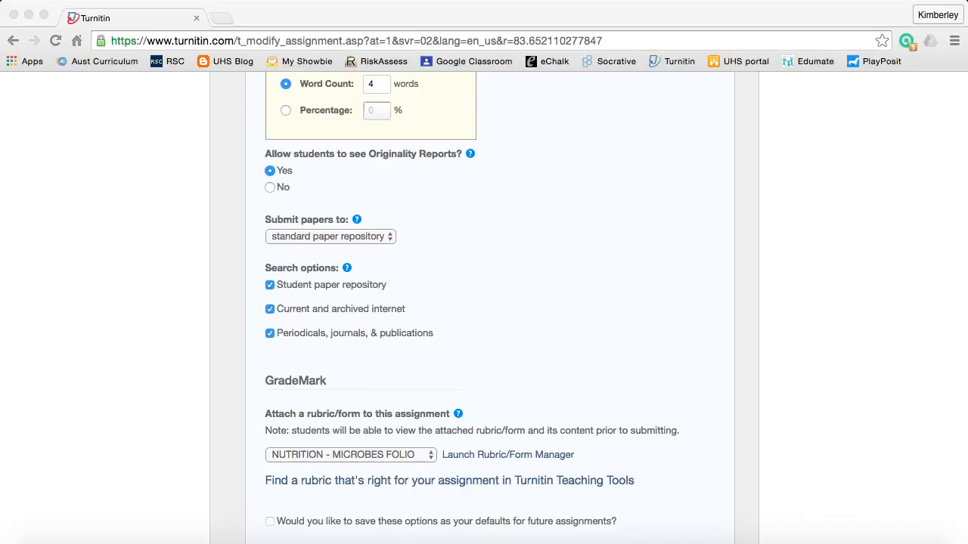
scroll(434, 482, down, 2)
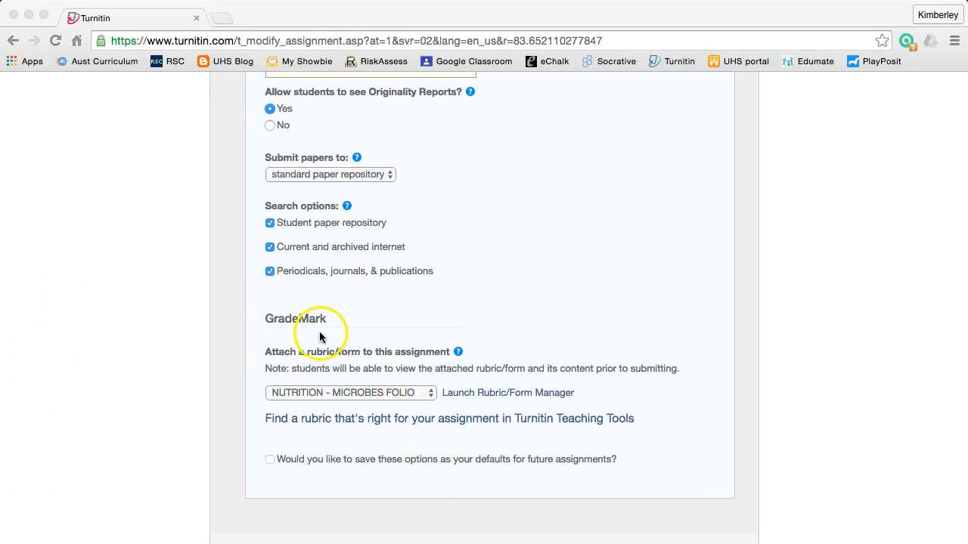
Launch the Rubric/Form Manager and import the NutritionPerformanceStandards Excel file from the Turnitin folder as a rubric.
click(467, 393)
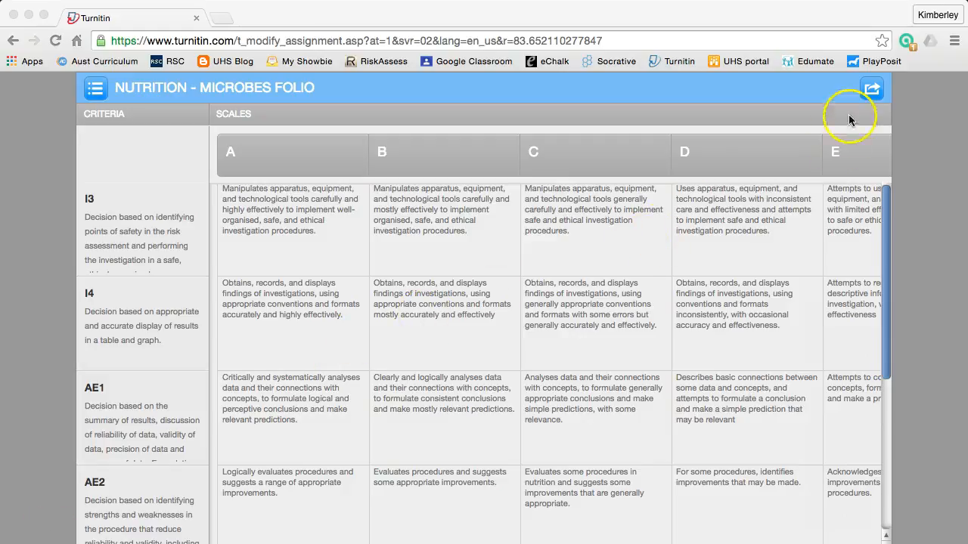
click(873, 91)
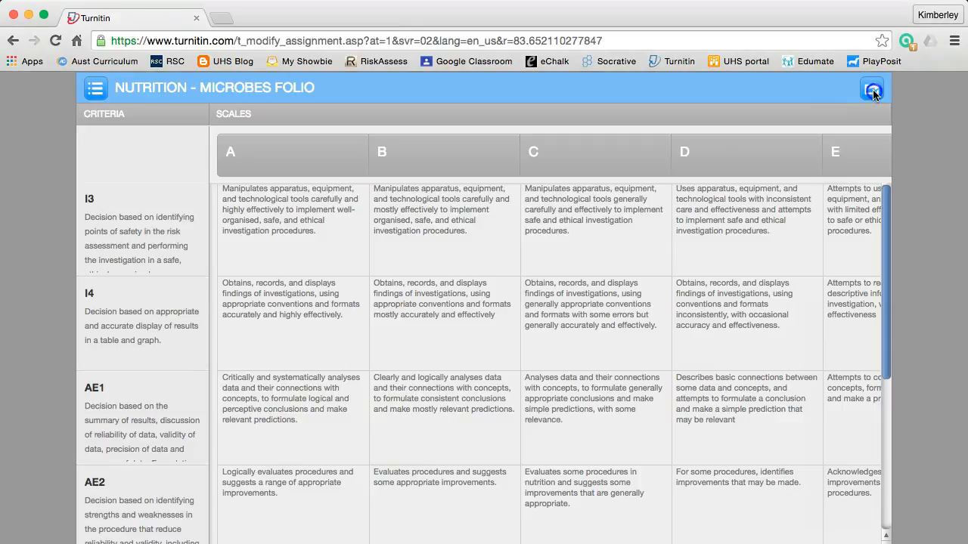
click(807, 118)
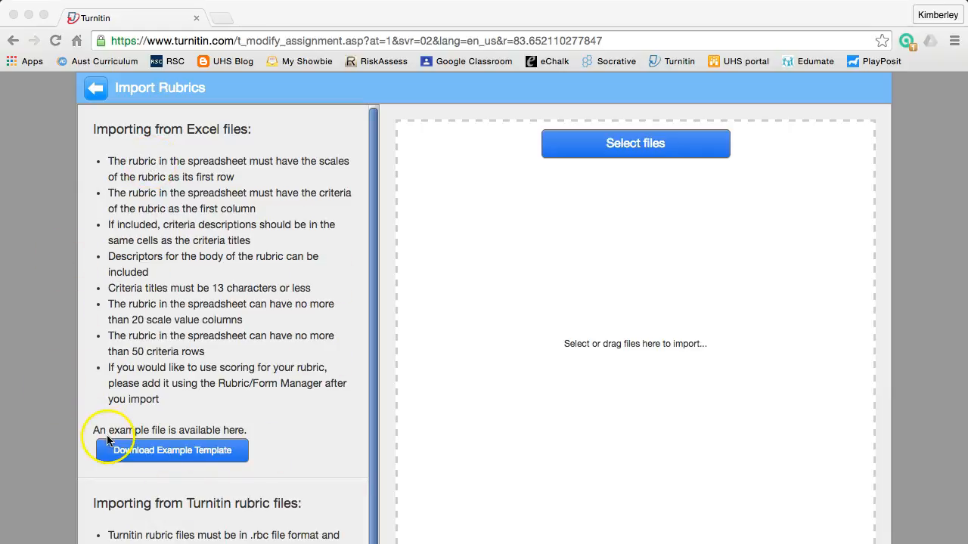
click(626, 151)
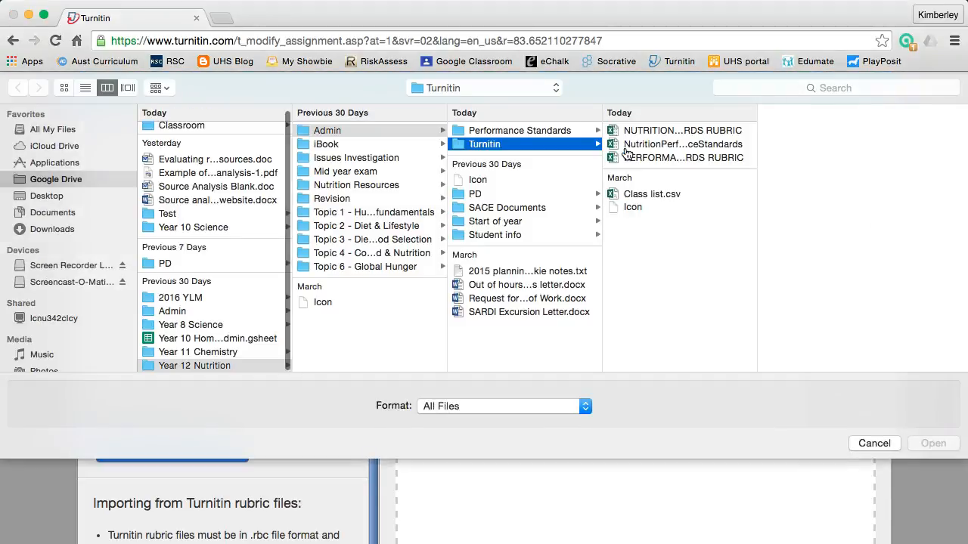
click(628, 147)
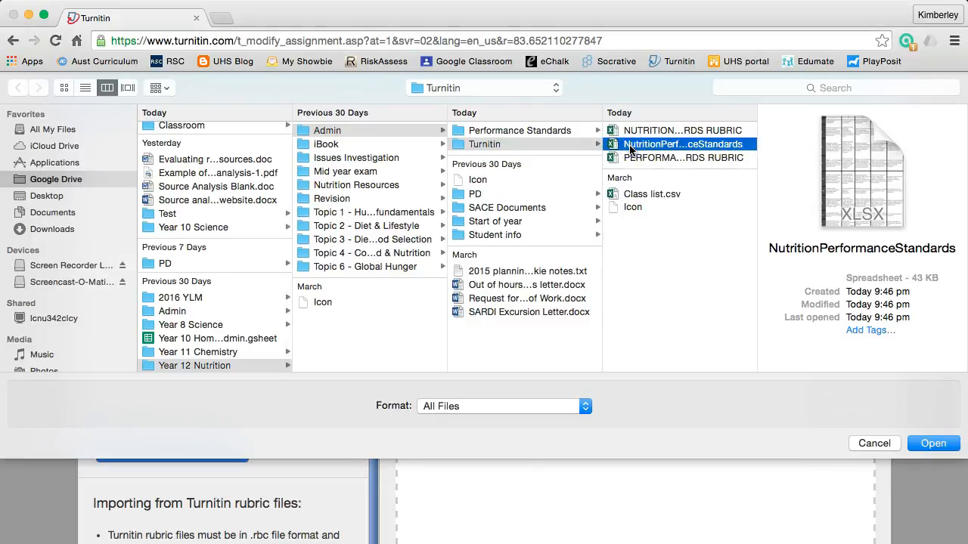
click(955, 445)
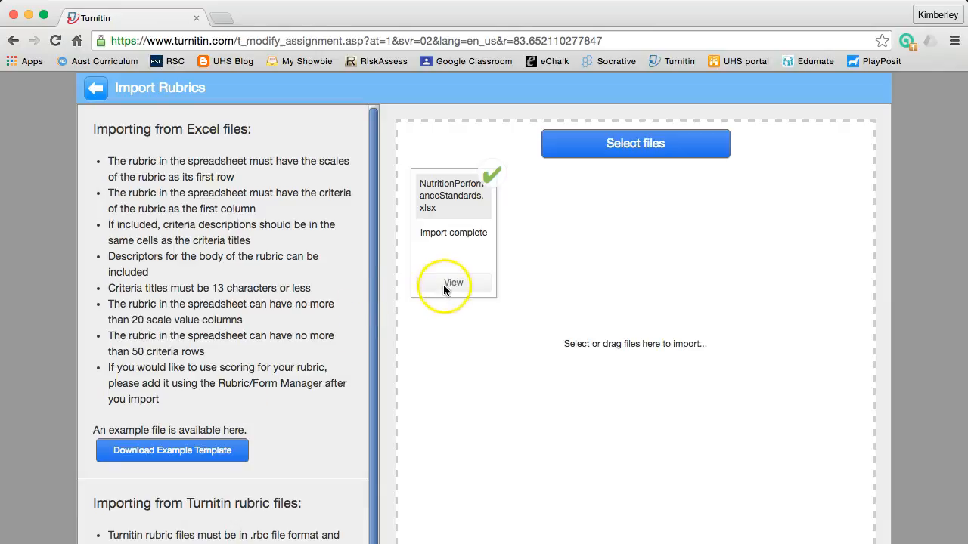
View the imported rubric and describe criterion I3 as "Decision based on safety risks identified in risk assessment".
click(443, 284)
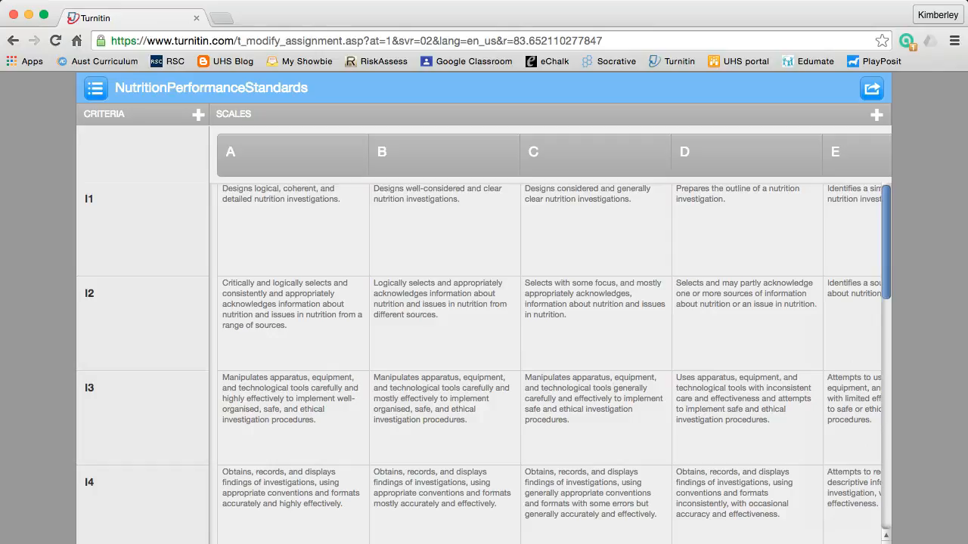
click(93, 411)
click(90, 407)
click(89, 407)
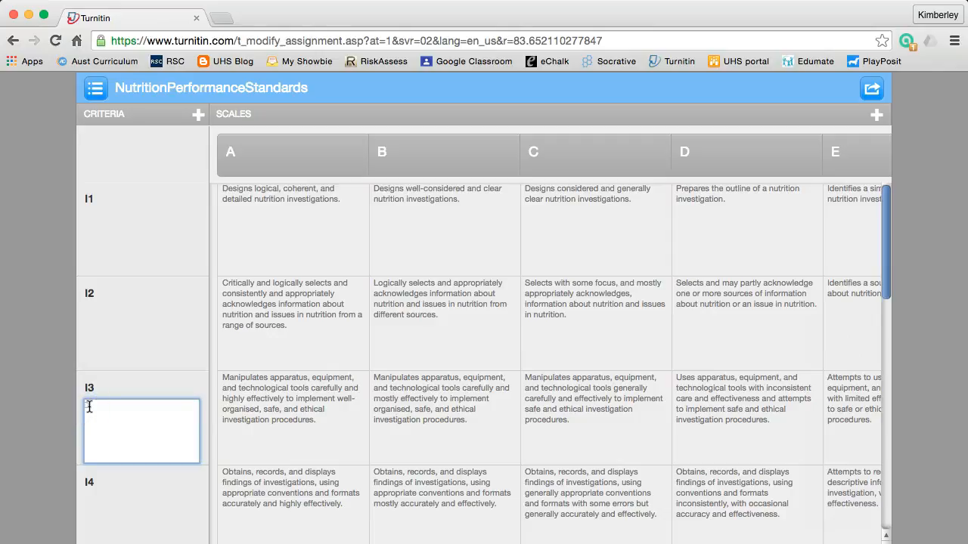
text(Precision)
text( based on)
text( saft)
text(ety risks)
text( identif)
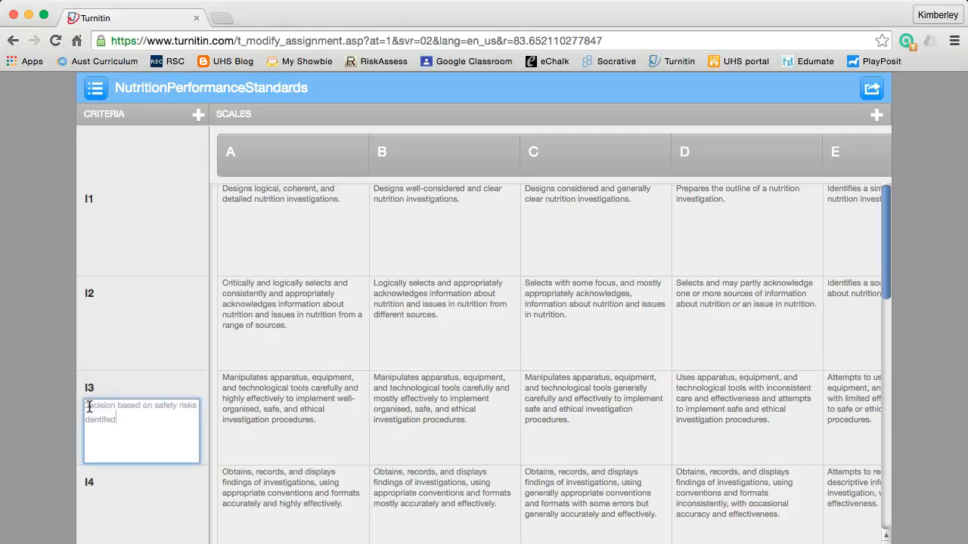
text(ied in risk assessment)
click(44, 493)
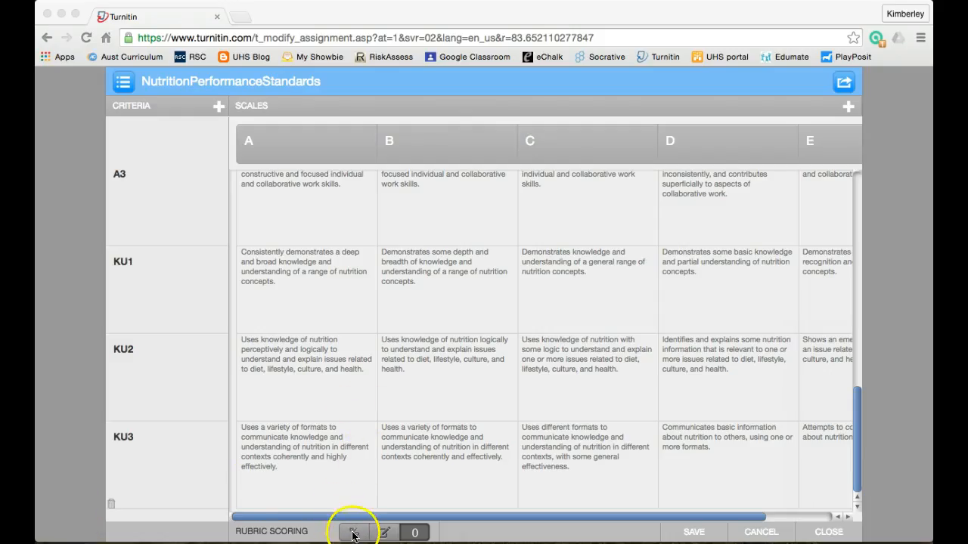
Try percentage scoring and custom per-cell scoring on the rubric, and return it to no scoring.
click(352, 534)
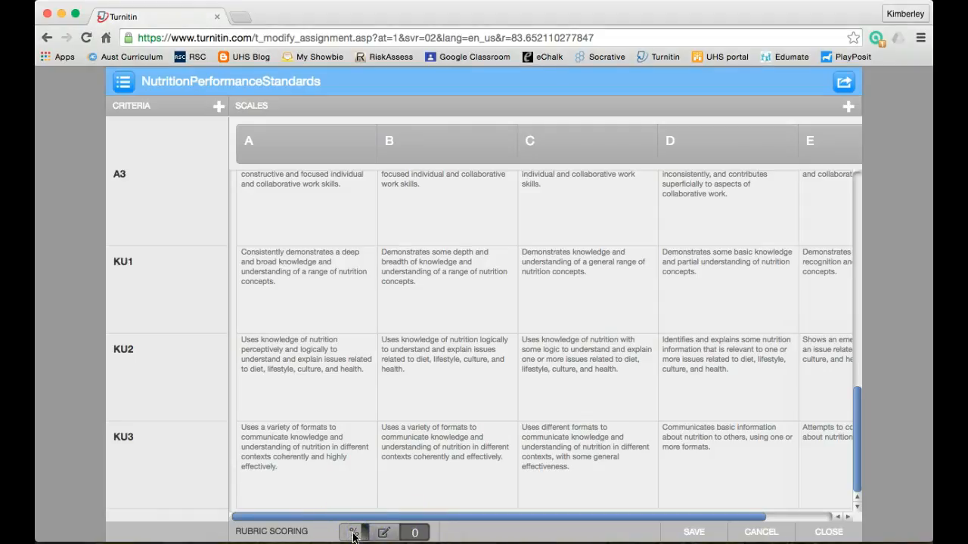
click(353, 536)
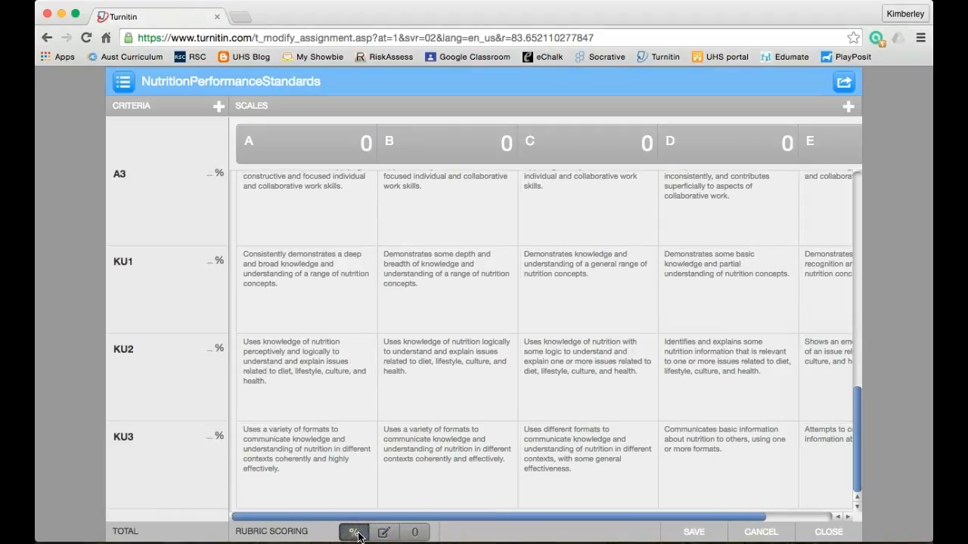
click(382, 534)
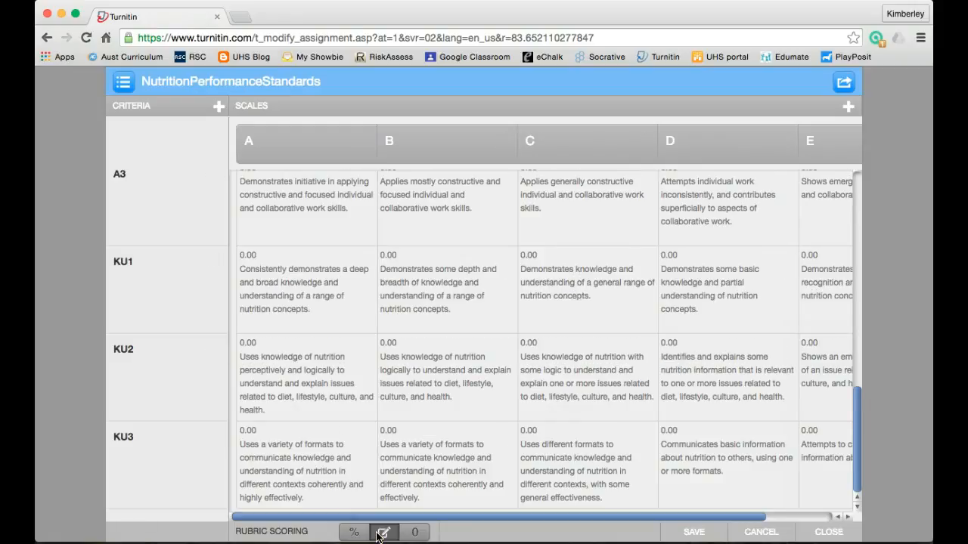
click(416, 534)
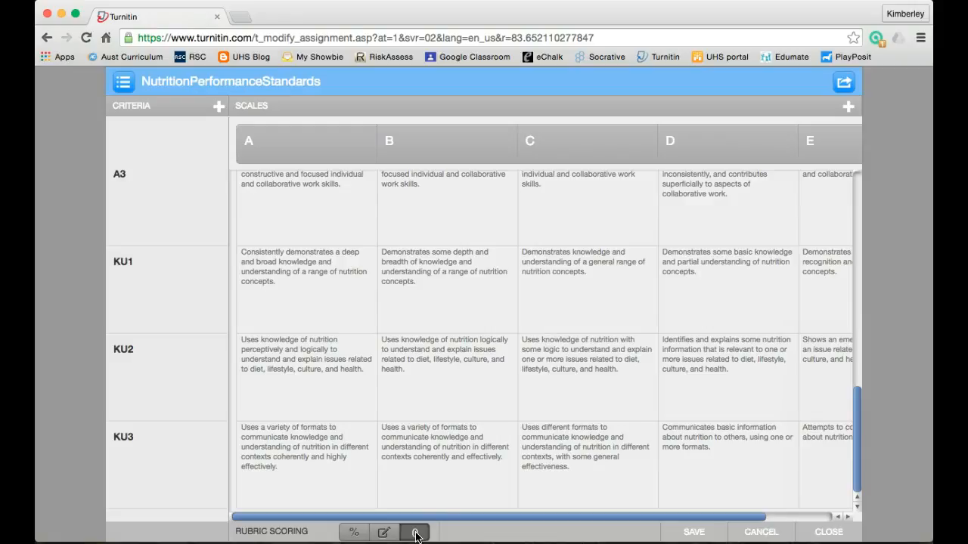
Close the rubric manager and submit the assignment with the NUTRITION - MICROBES FOLIO rubric attached.
click(68, 519)
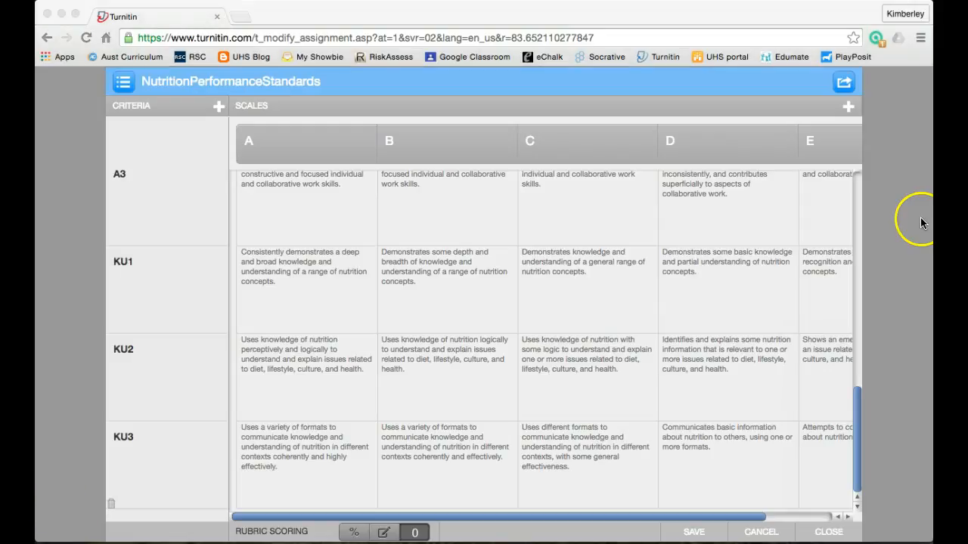
click(921, 223)
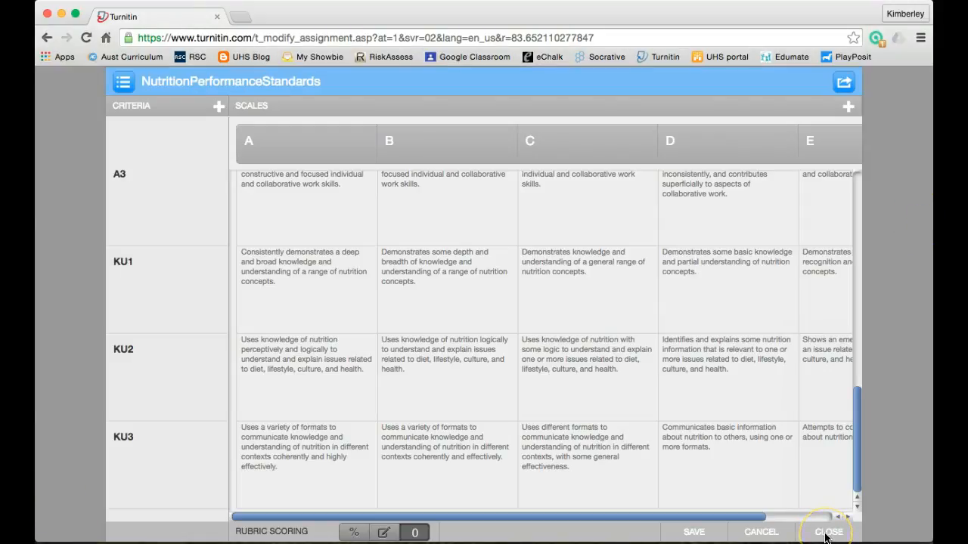
click(827, 533)
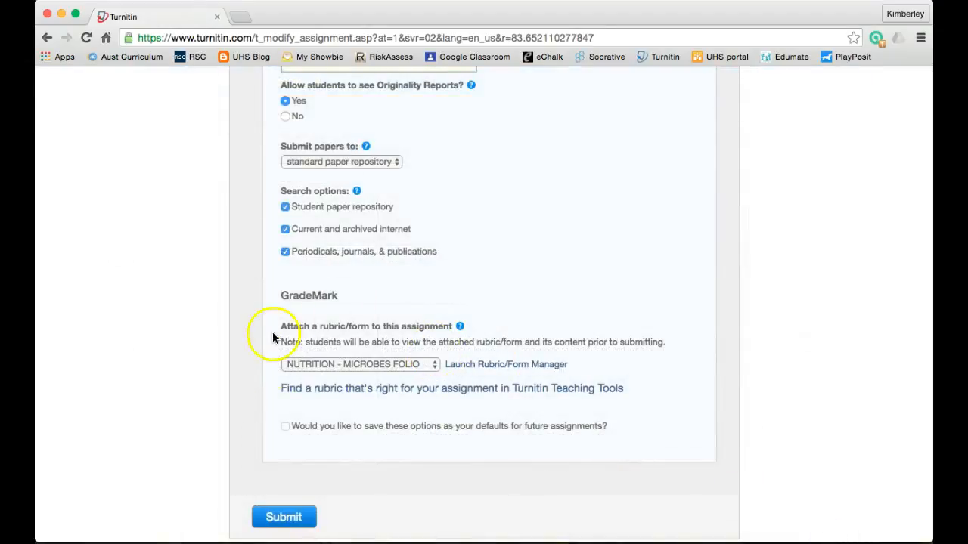
click(434, 366)
click(434, 366)
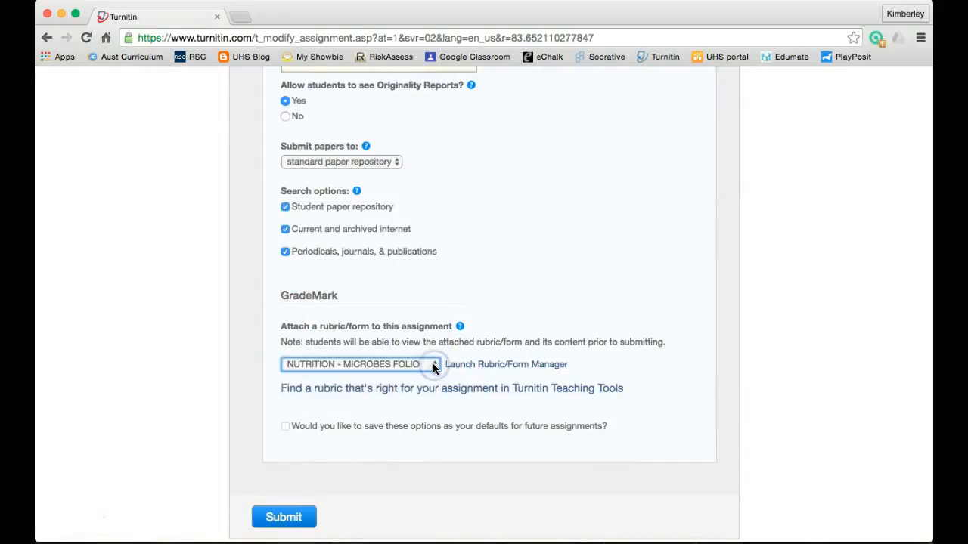
click(295, 521)
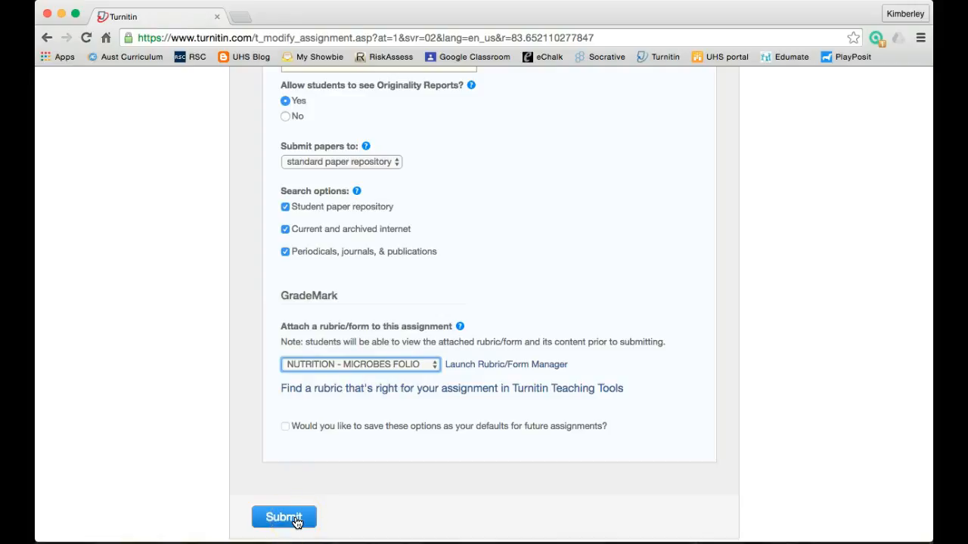